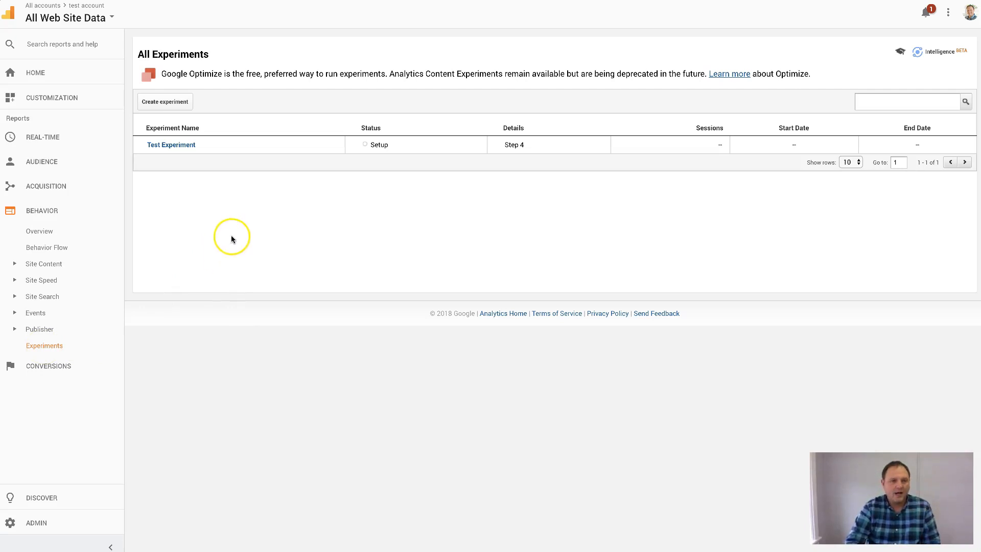
# Step: Create a new content experiment and name it "Homepage A/B Split"
pyautogui.click(180, 101)
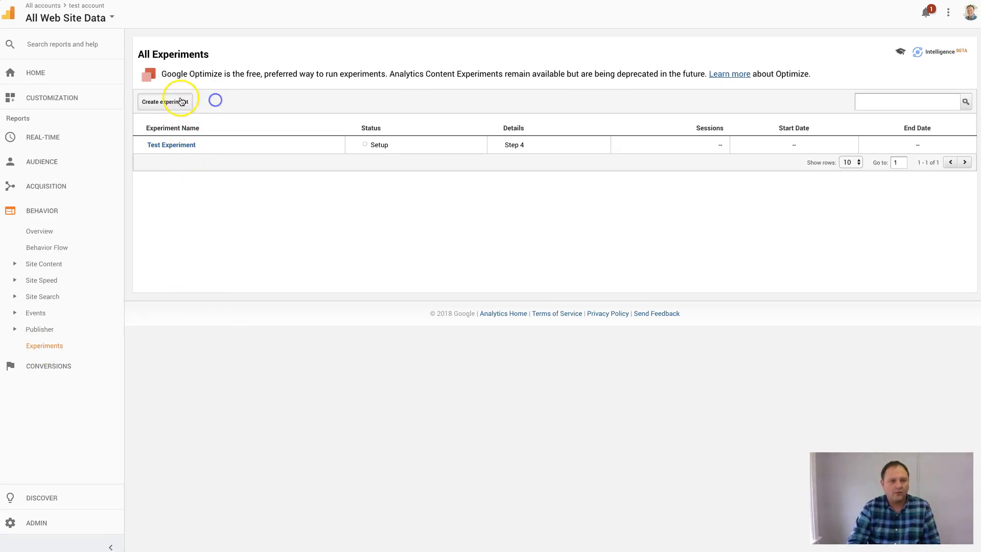
pyautogui.click(165, 102)
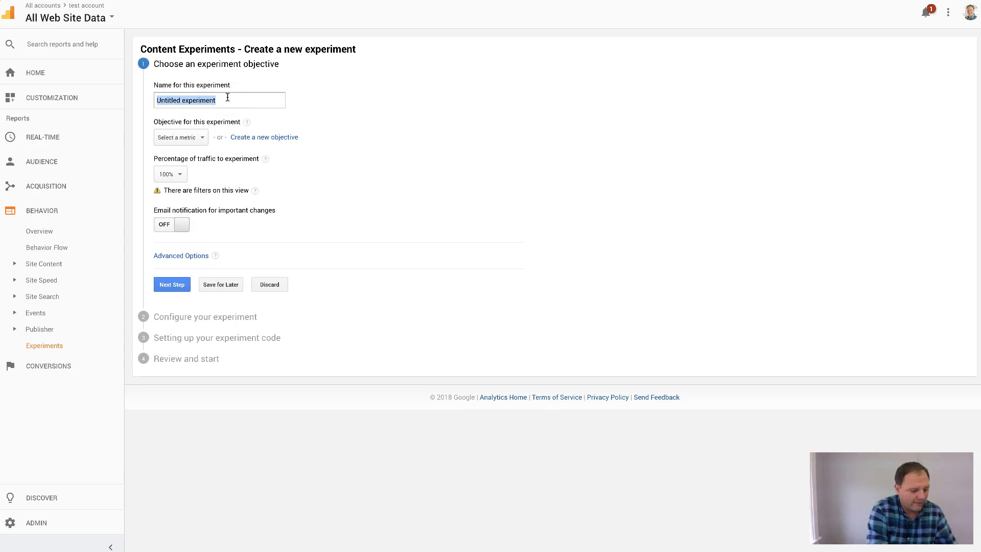
pyautogui.write('H')
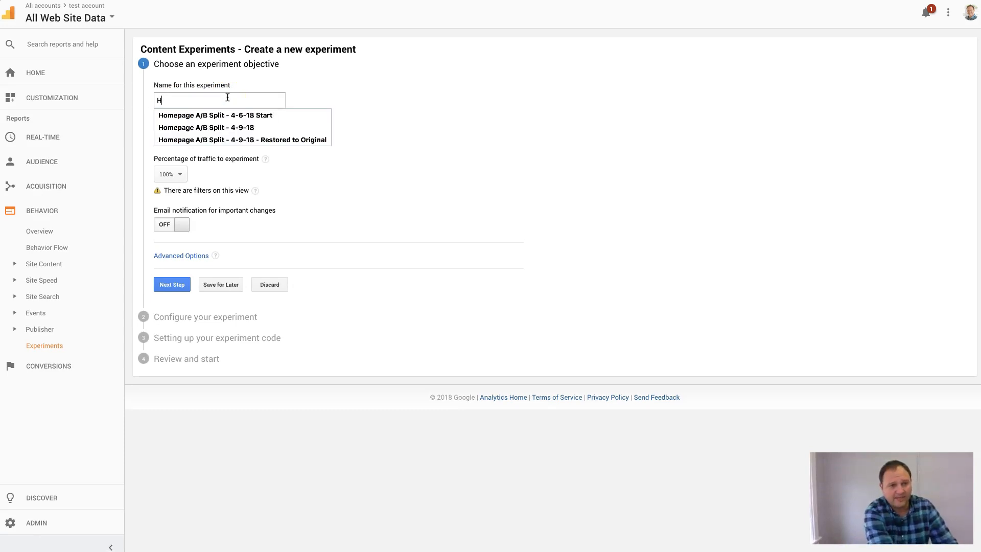
pyautogui.click(229, 115)
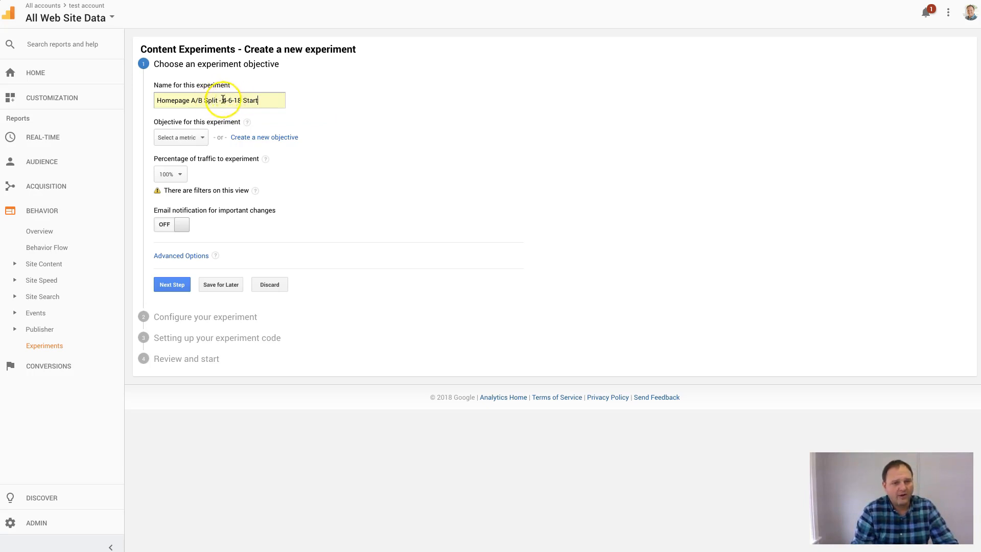
pyautogui.moveTo(219, 100); pyautogui.dragTo(283, 101)
pyautogui.press('BackSpace')
pyautogui.click(349, 110)
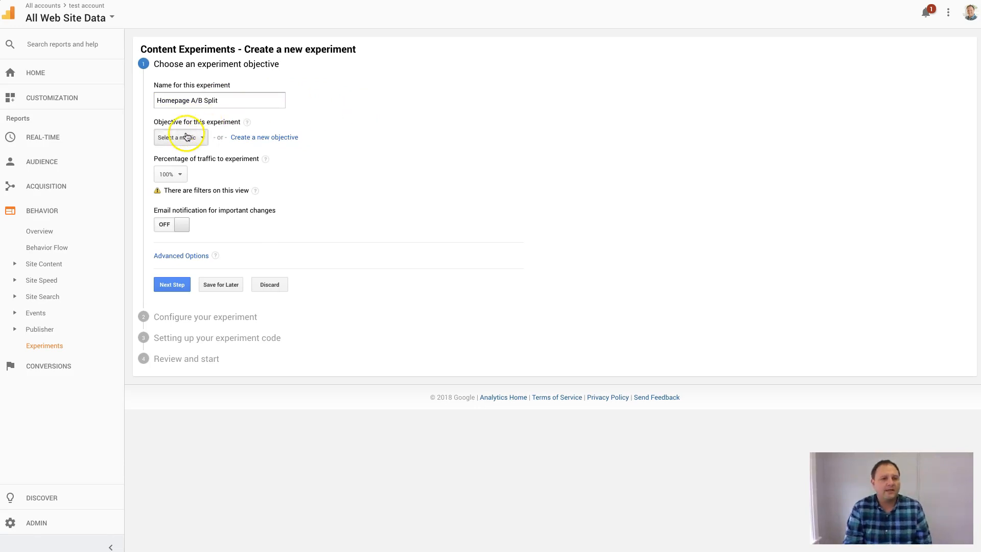
# Step: Set the experiment objective to the Goal Set 1 metric New Contact Submission (Goal Completions)
pyautogui.click(188, 139)
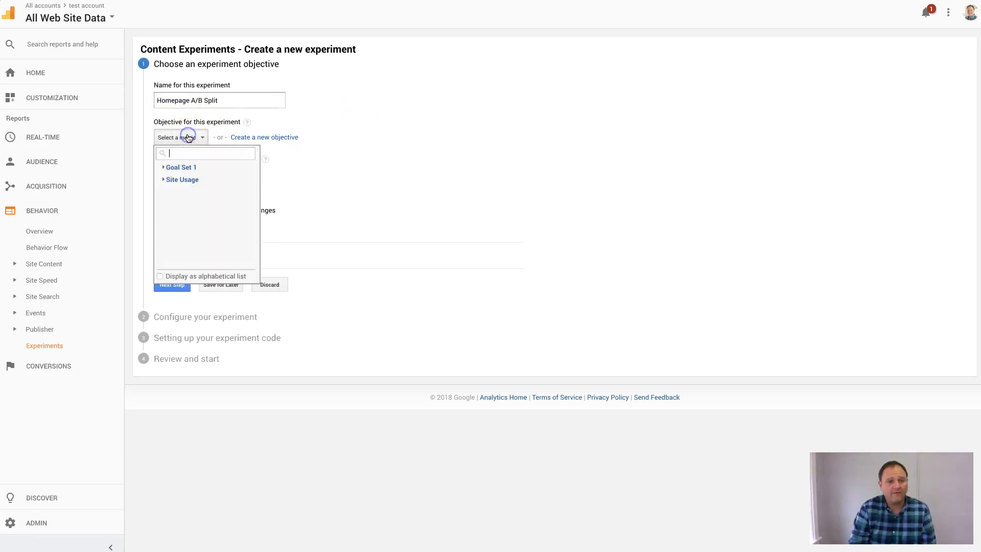
pyautogui.click(165, 180)
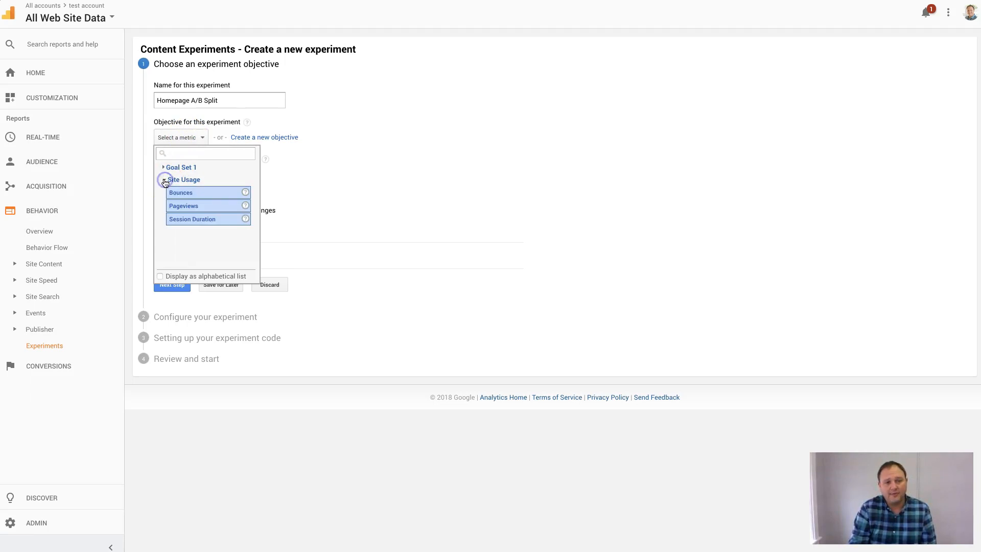
pyautogui.click(193, 192)
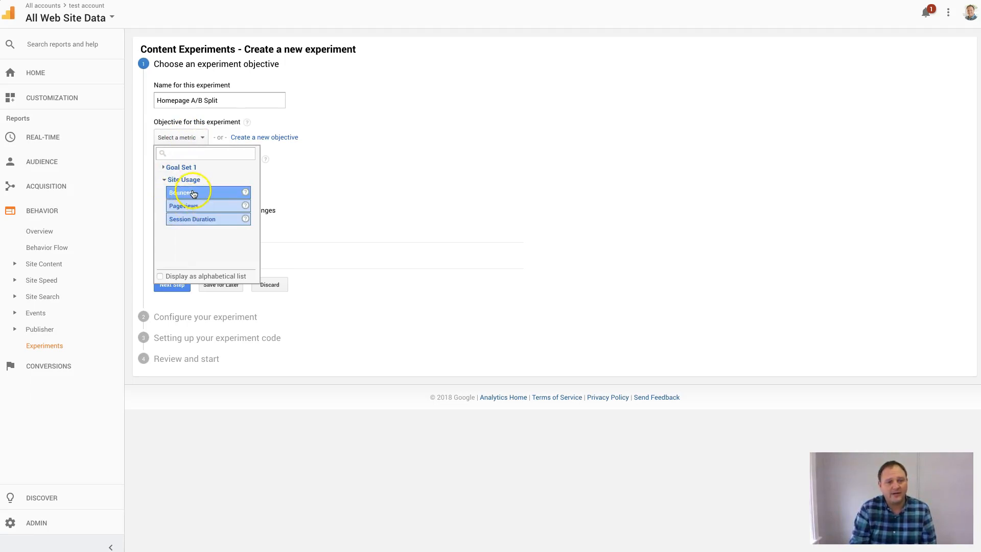
pyautogui.click(210, 220)
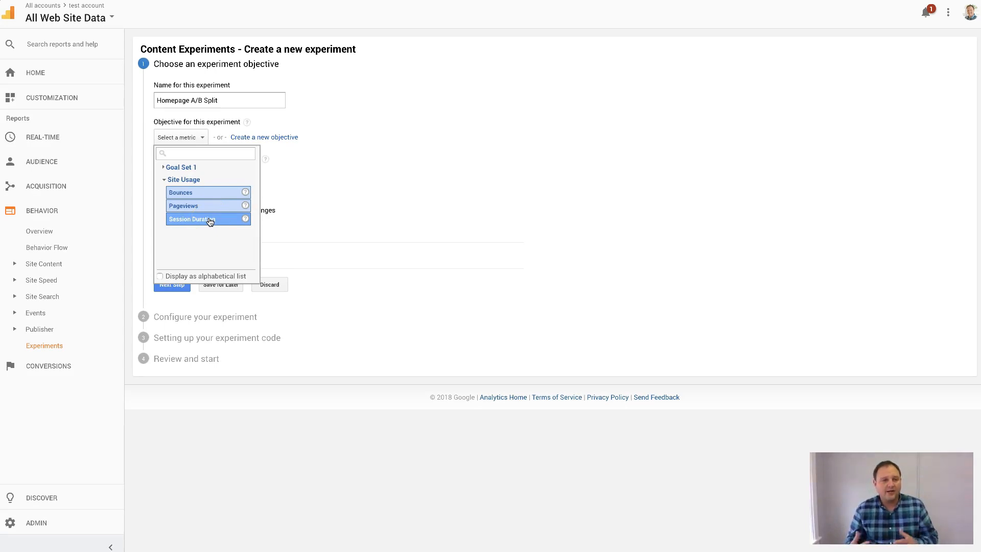
pyautogui.click(179, 167)
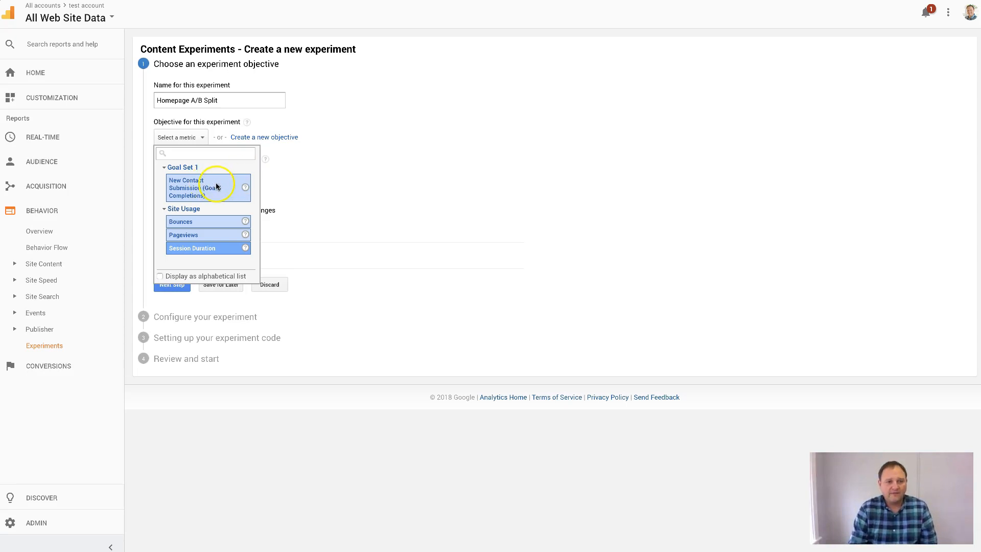
pyautogui.click(214, 187)
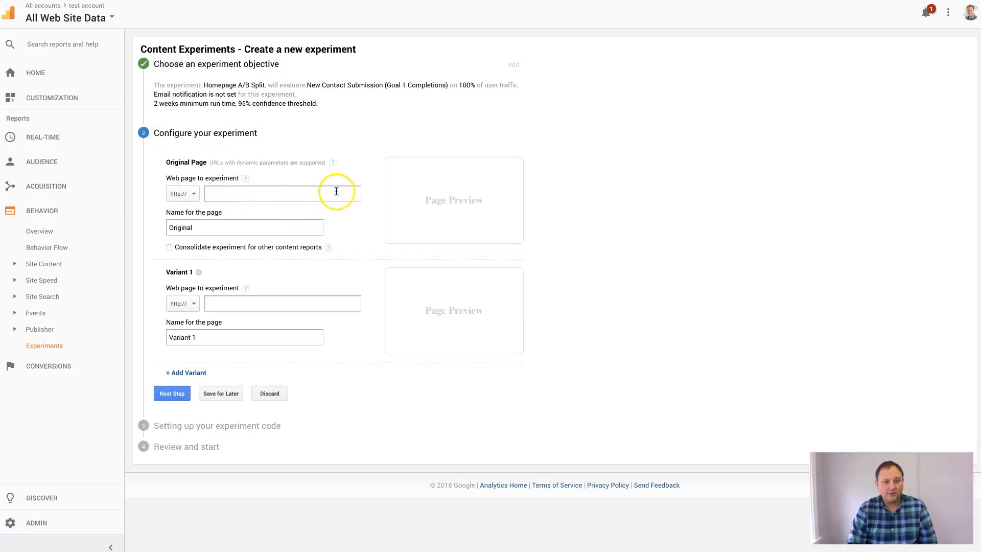
pyautogui.click(241, 194)
pyautogui.write('example.com')
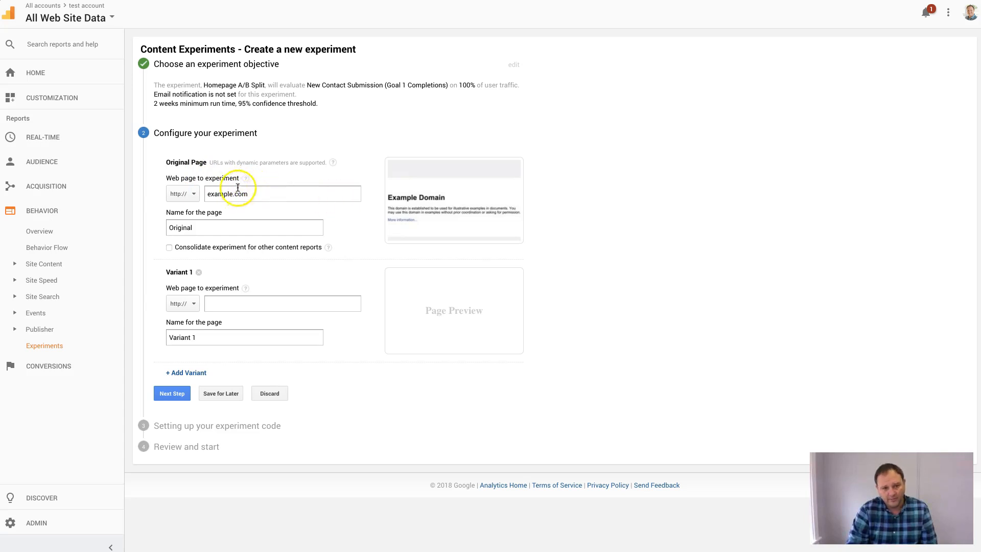
pyautogui.click(233, 226)
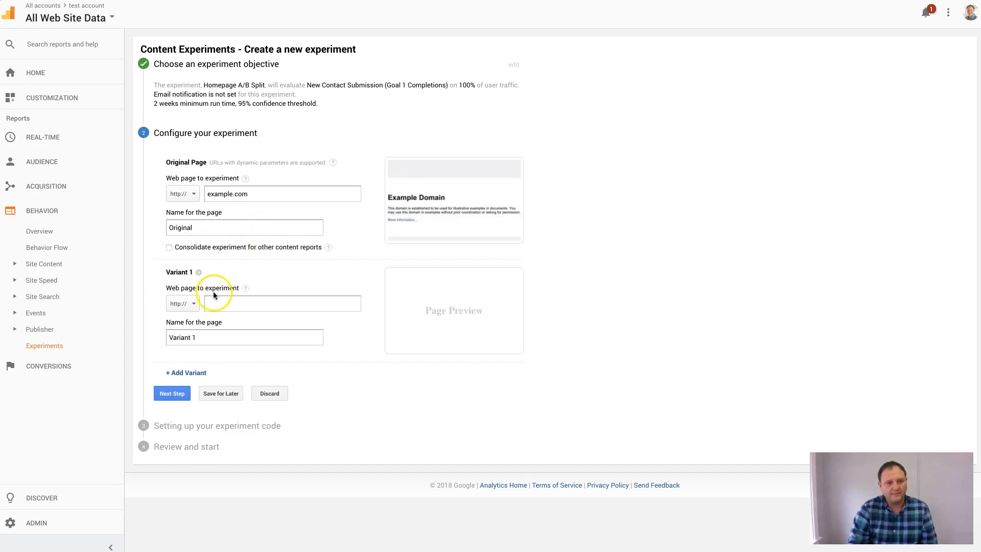
# Step: Set the web page address of Variant 1 to example.com/v2
pyautogui.click(222, 301)
pyautogui.write('e')
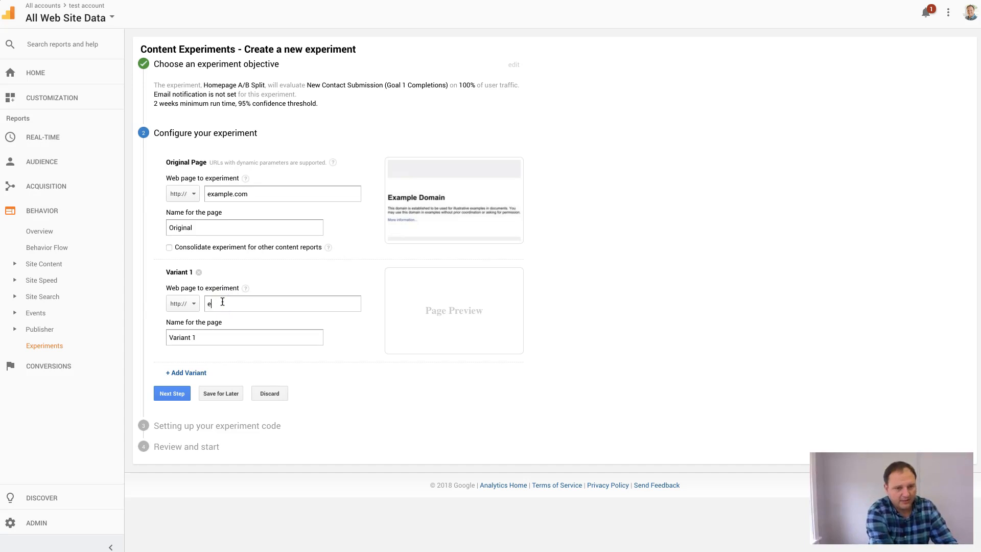
pyautogui.write('xample')
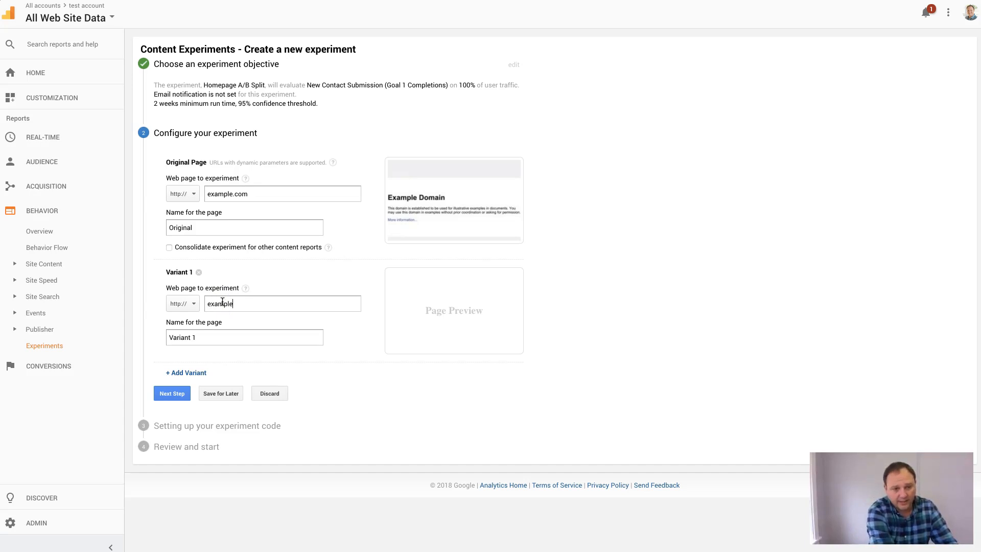
pyautogui.write('.com/v')
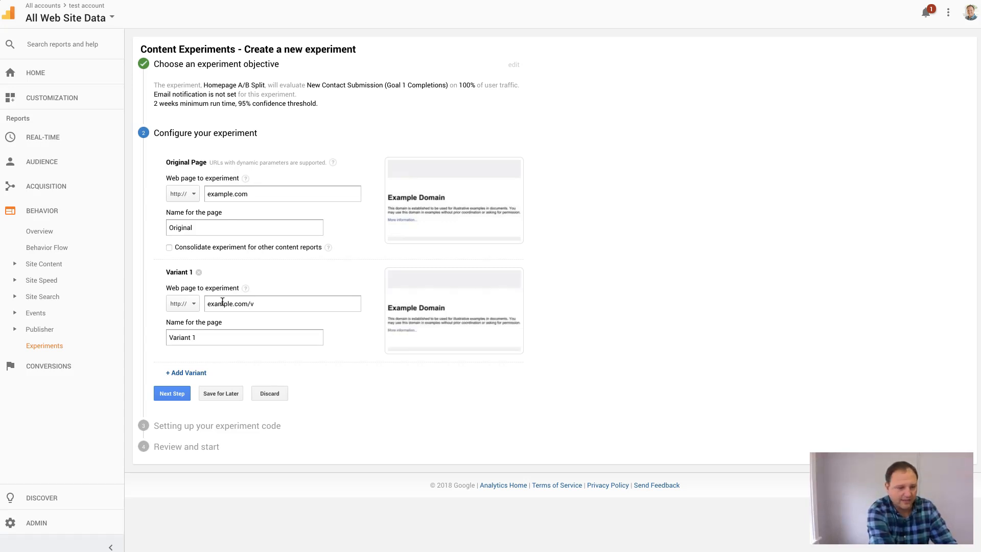
pyautogui.write('2')
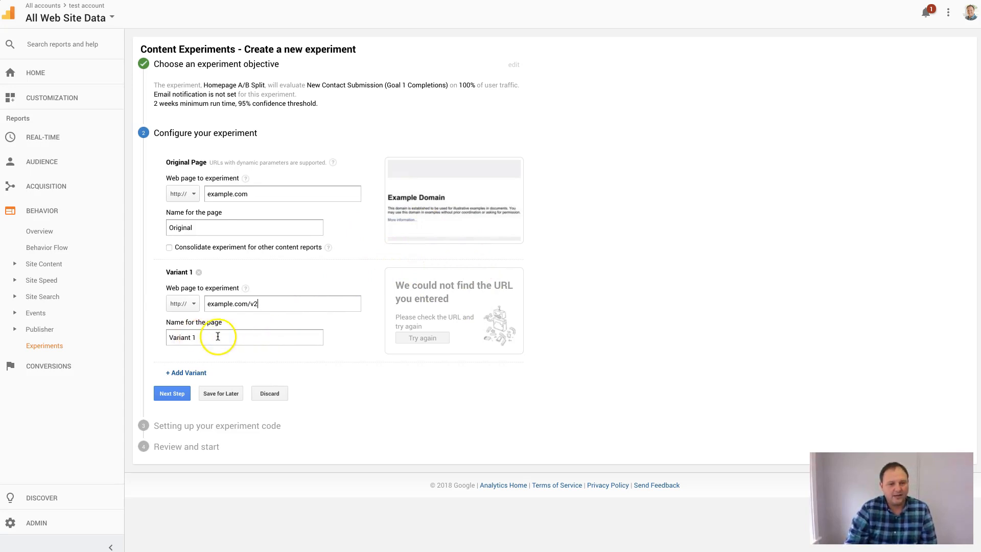
# Step: Rename the Variant 1 page "B Split" and proceed to the experiment code setup
pyautogui.moveTo(209, 337); pyautogui.dragTo(78, 324)
pyautogui.write('B Split')
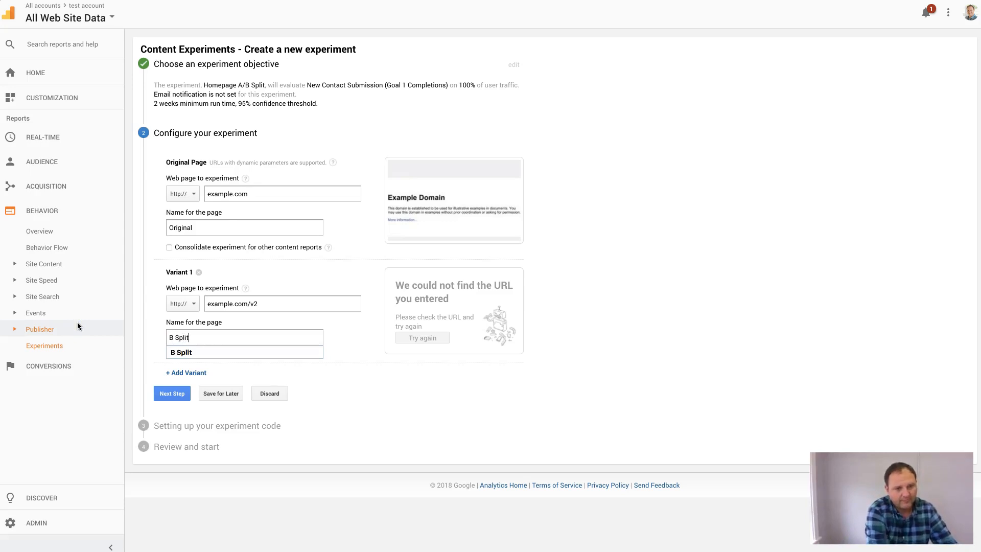
pyautogui.click(159, 337)
pyautogui.click(348, 371)
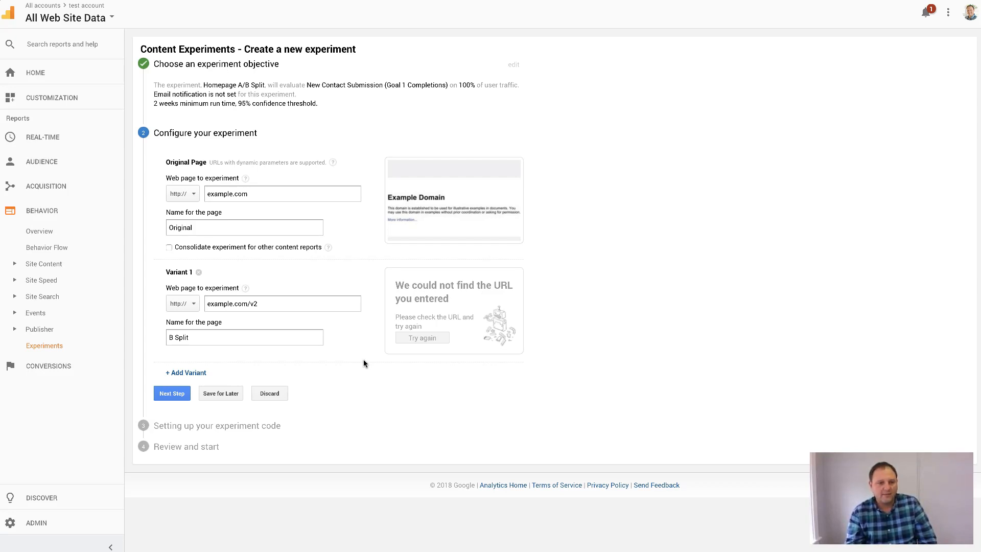
pyautogui.click(170, 393)
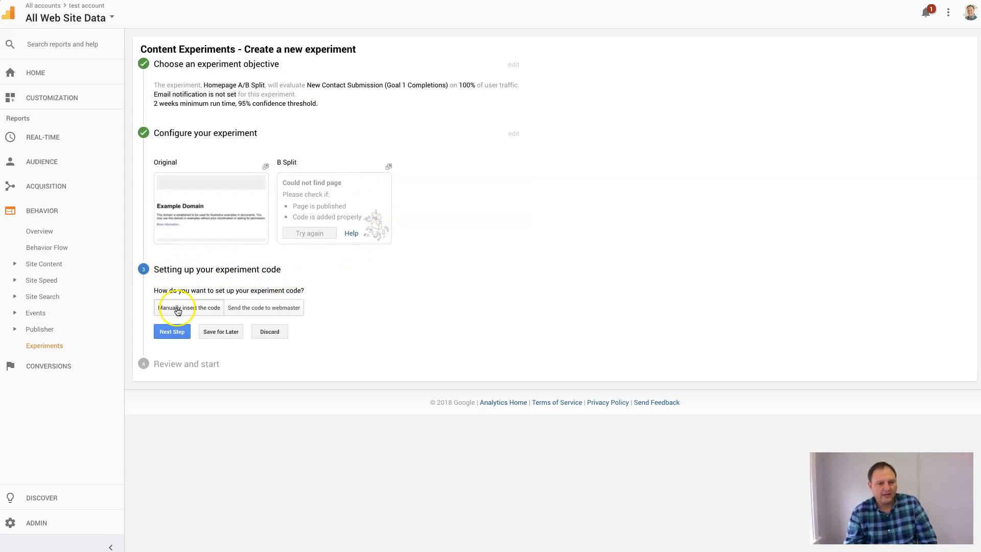
# Step: Choose to insert the experiment code manually and proceed to the review stage
pyautogui.click(192, 306)
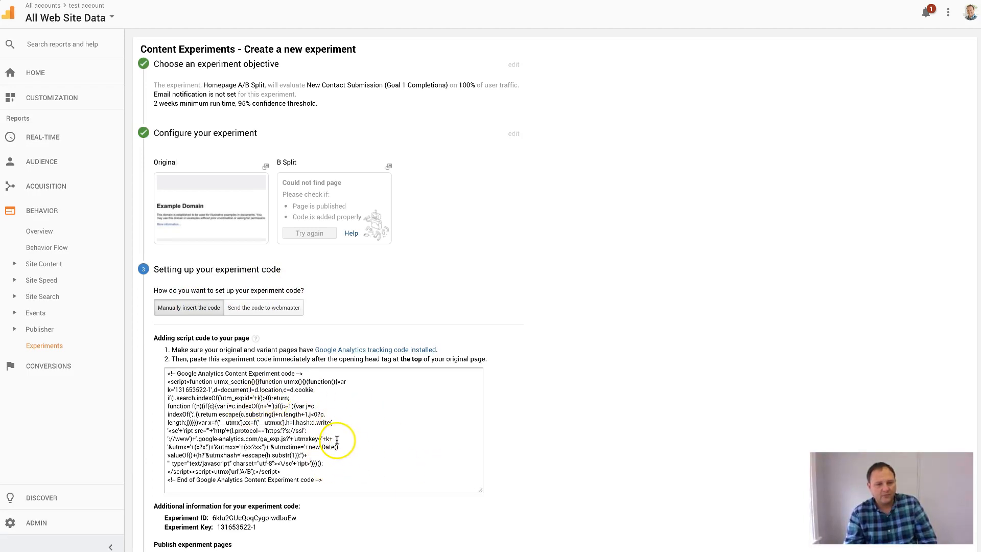
pyautogui.click(257, 310)
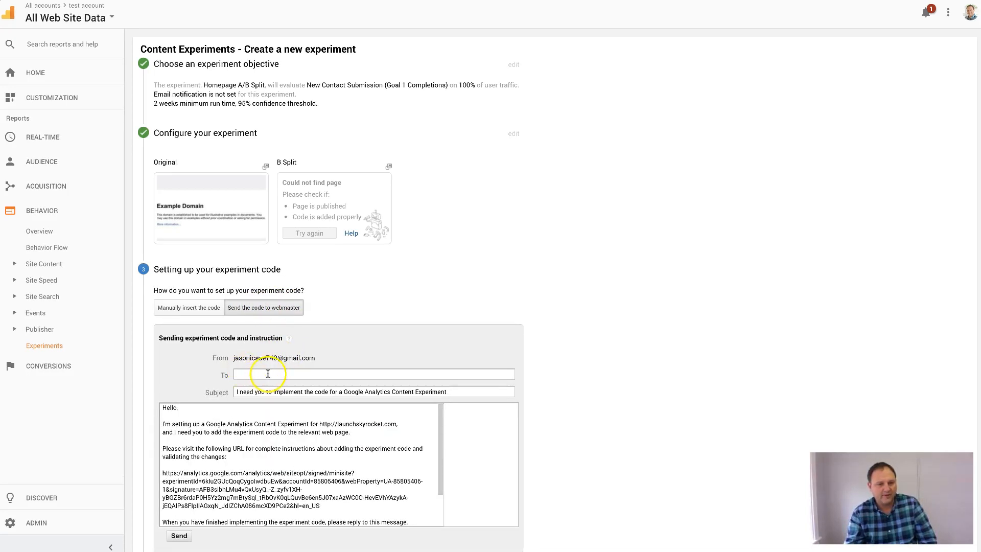
pyautogui.click(190, 308)
pyautogui.scroll(-3, 317, 313)
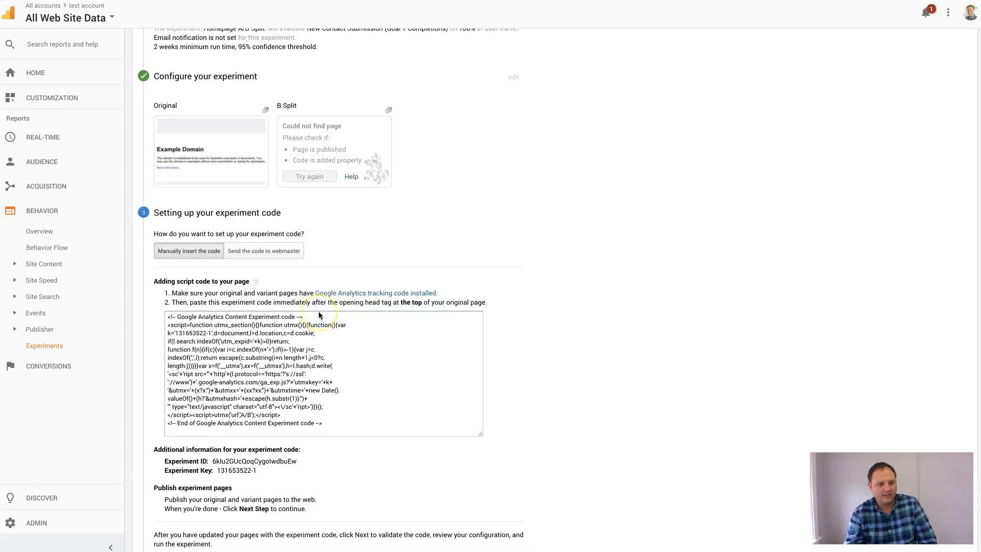
pyautogui.scroll(-2, 319, 315)
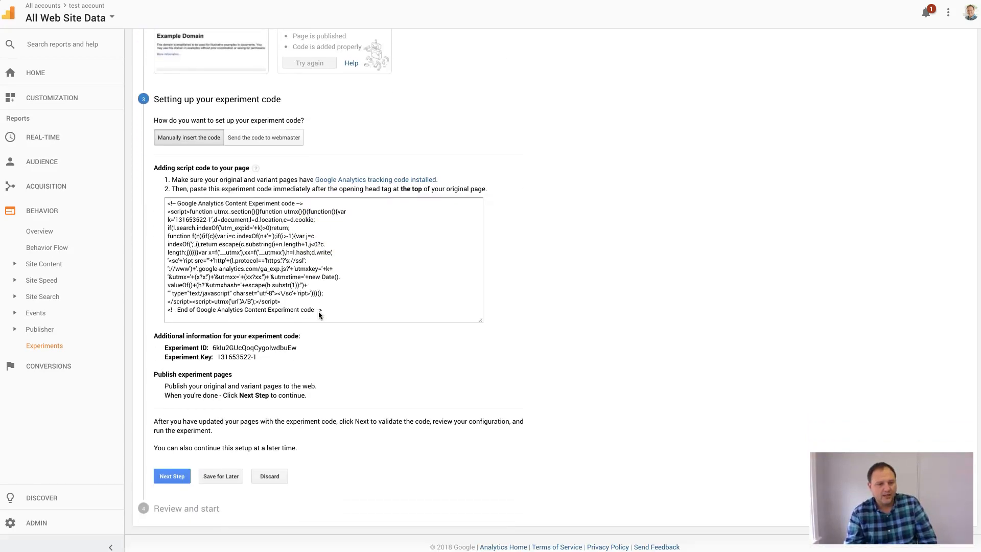
pyautogui.click(176, 477)
pyautogui.click(174, 477)
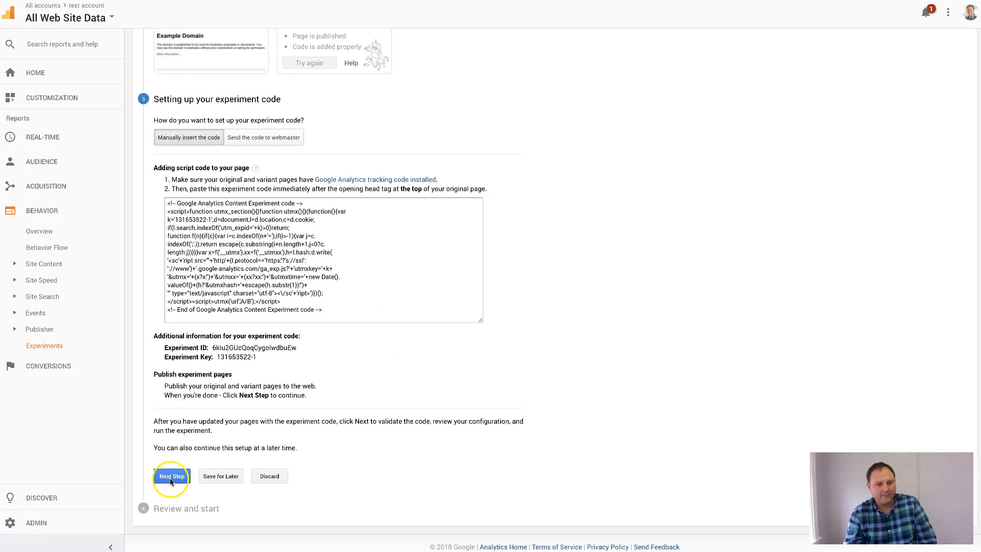
# Step: Start and confirm the experiment, and open Homepage A/B Split from the experiments list
pyautogui.click(191, 437)
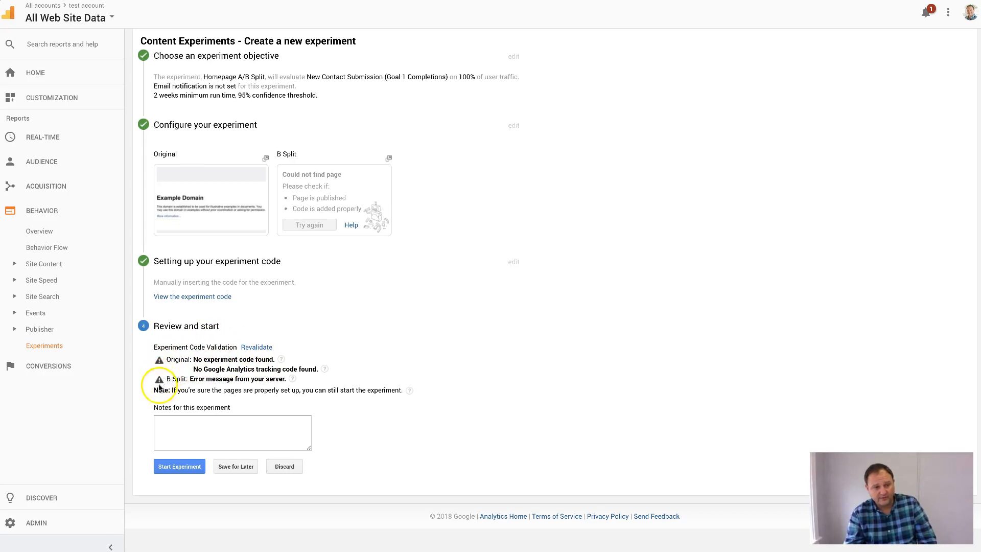
pyautogui.click(190, 469)
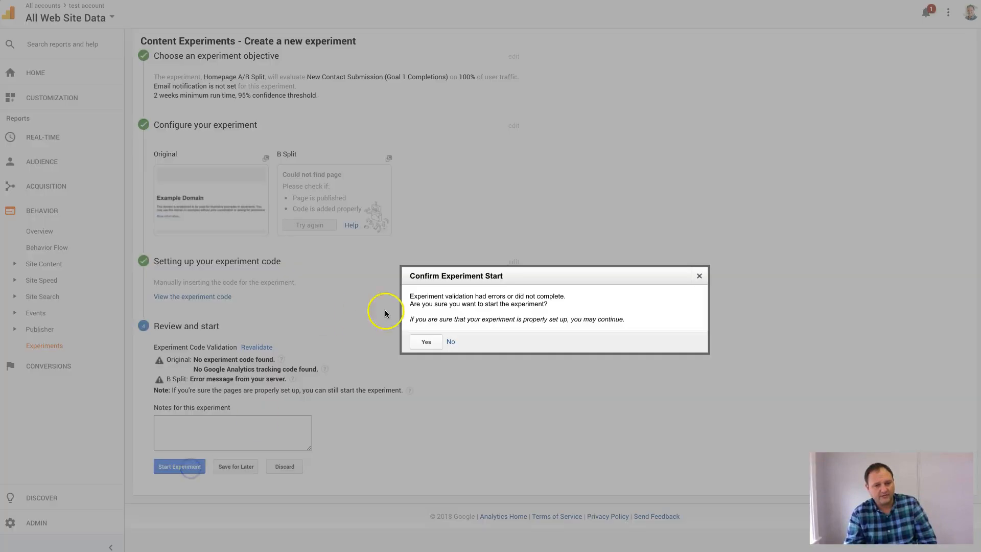
pyautogui.click(426, 342)
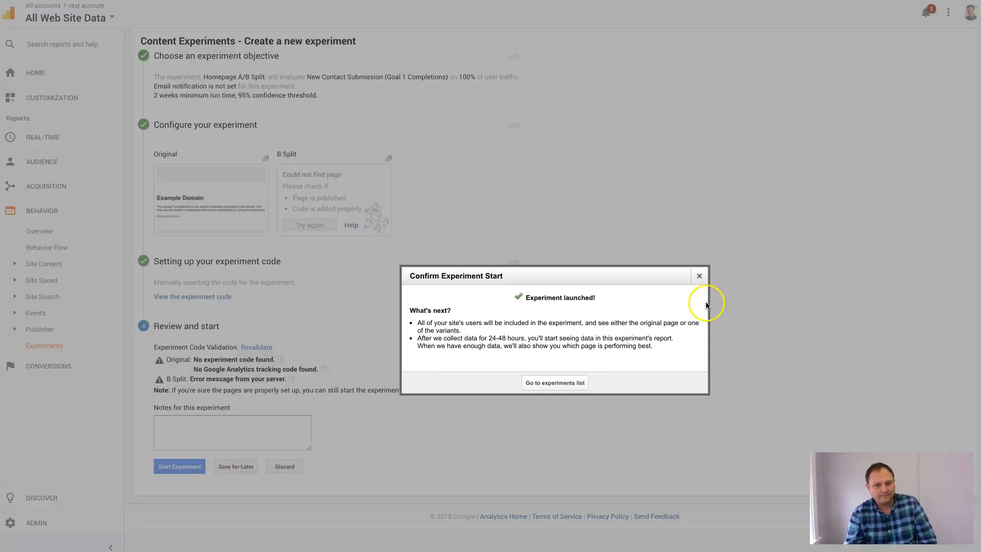
pyautogui.click(699, 276)
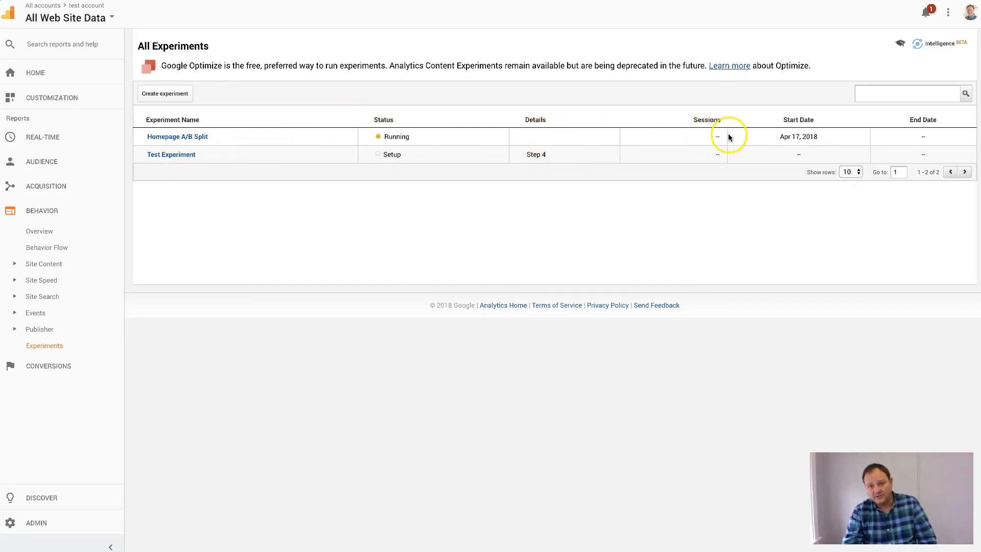
pyautogui.click(179, 138)
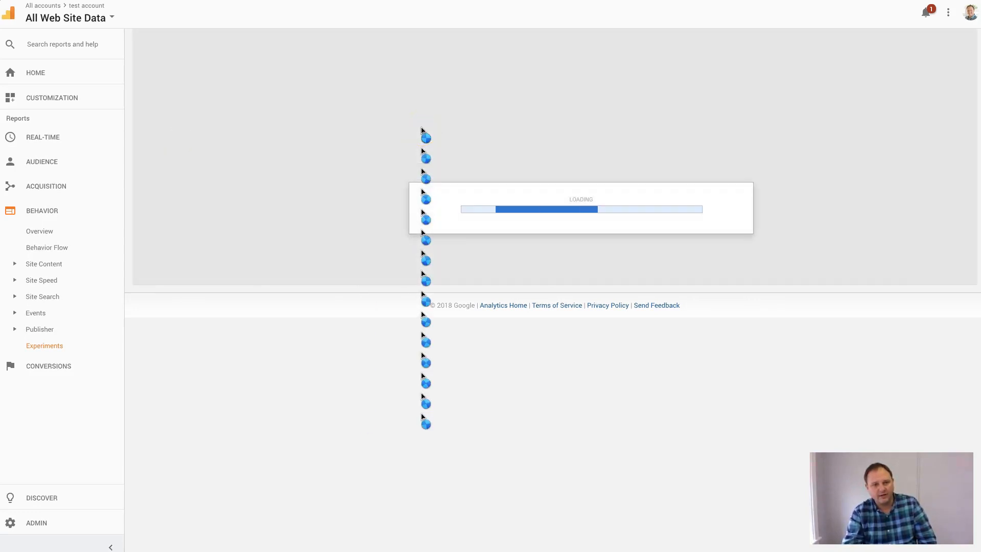